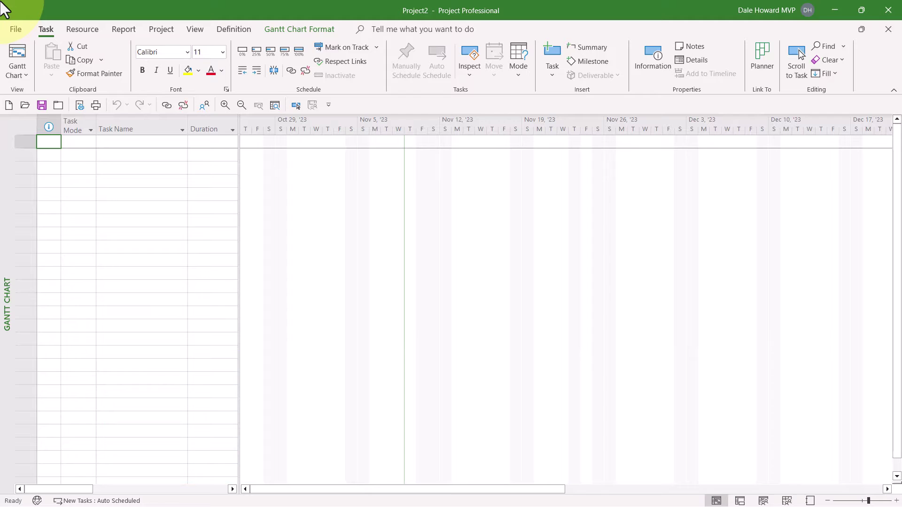
Open the Standard calendar's Change Working Time dialog and page it to March 2024
{"action": "left_click", "coordinate": [162, 32]}
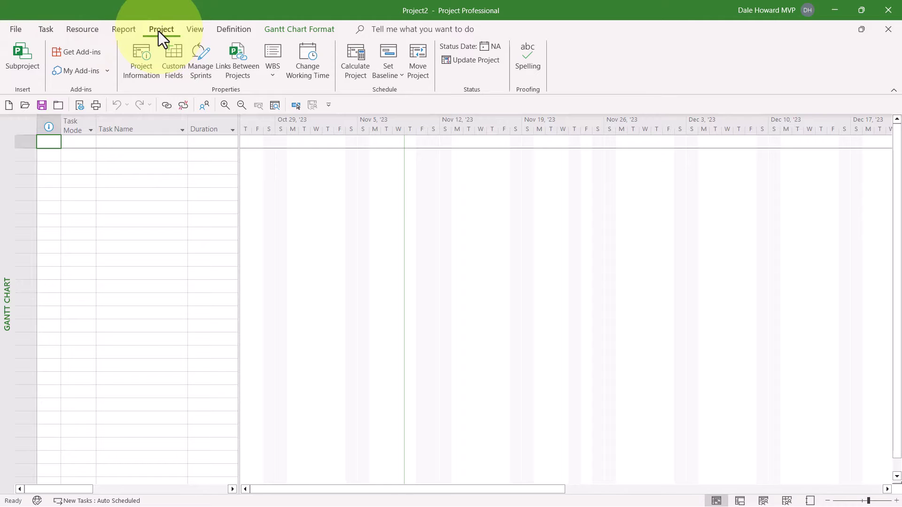
{"action": "left_click", "coordinate": [311, 56]}
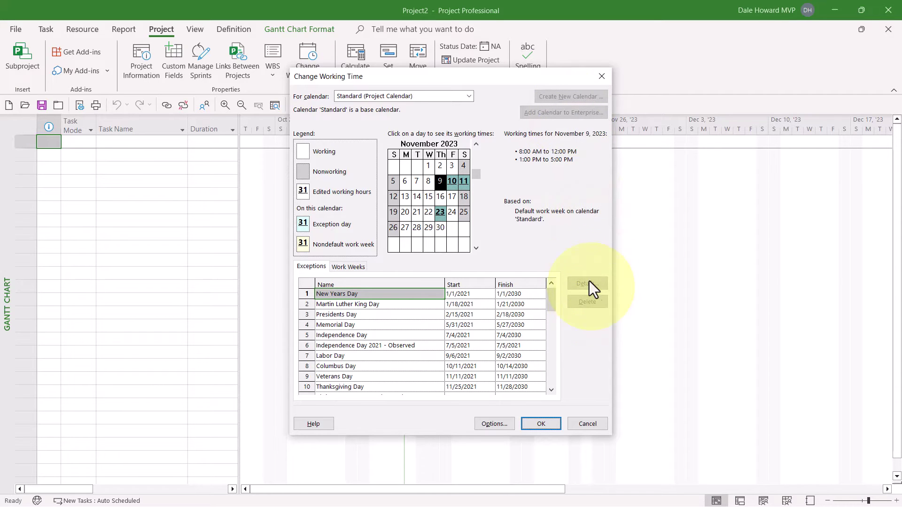
{"action": "left_click", "coordinate": [478, 210]}
{"action": "left_click", "coordinate": [478, 211]}
{"action": "left_click", "coordinate": [477, 210]}
{"action": "left_click", "coordinate": [477, 210]}
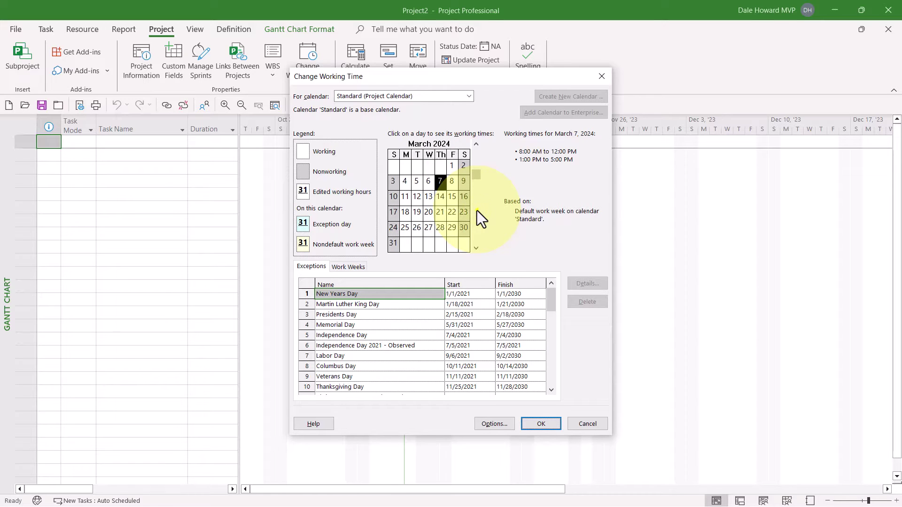
Select March 18, 2024 and start a new exception below the 25 existing ones
{"action": "left_click", "coordinate": [409, 216]}
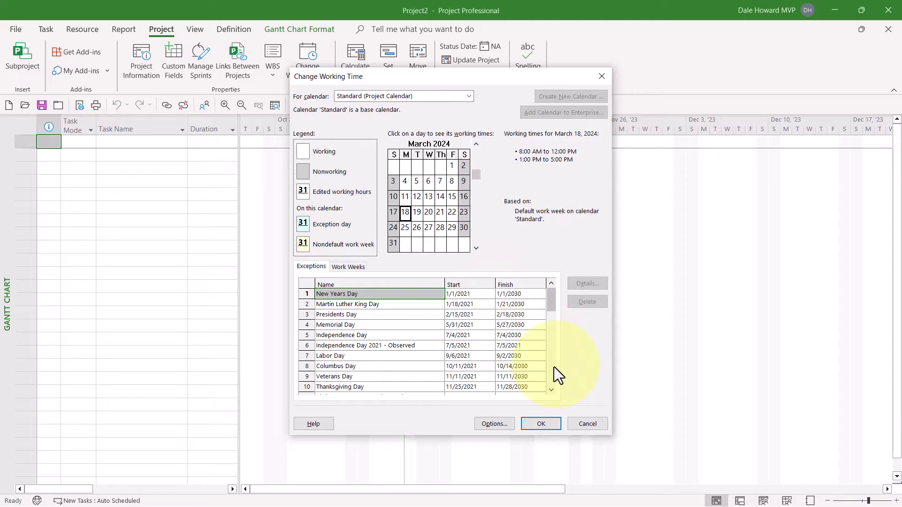
{"action": "scroll", "coordinate": [554, 371], "scroll_direction": "down", "scroll_amount": 7}
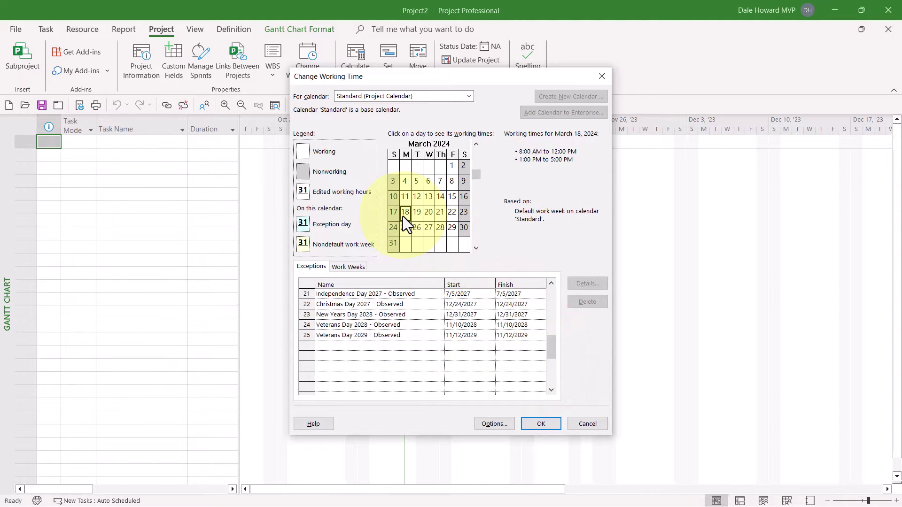
{"action": "left_click", "coordinate": [388, 346]}
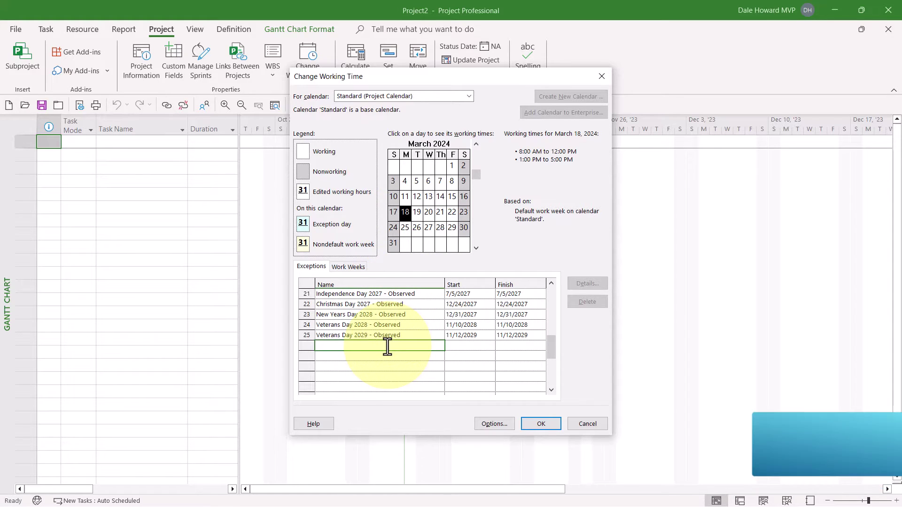
Cancel the desktop working time edits and minimize Project to reveal the PWA Home page
{"action": "left_click", "coordinate": [592, 425]}
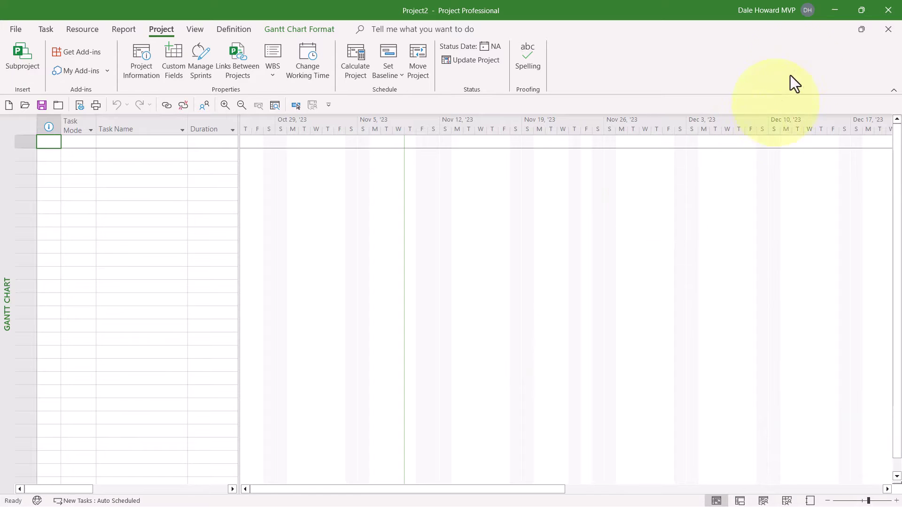
{"action": "left_click", "coordinate": [832, 10]}
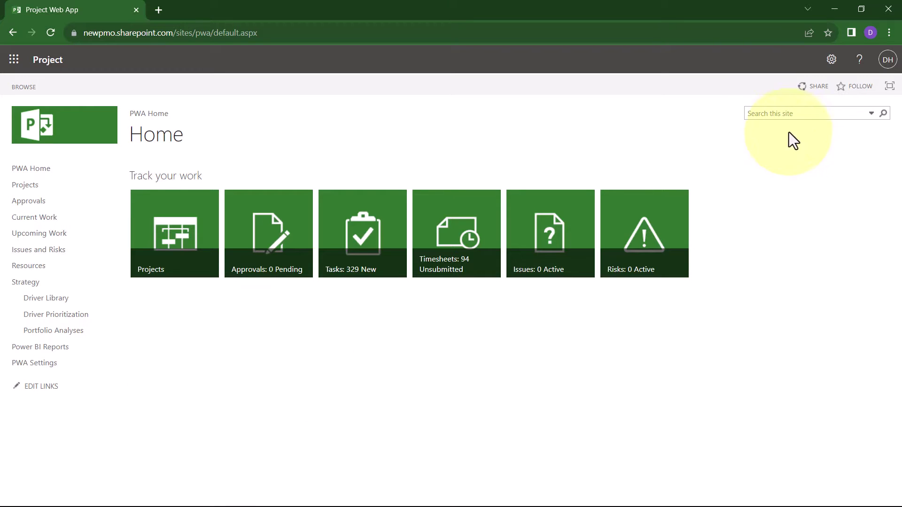
Through PWA Settings > Enterprise Calendars, select the Standard calendar and choose Edit
{"action": "left_click", "coordinate": [831, 61]}
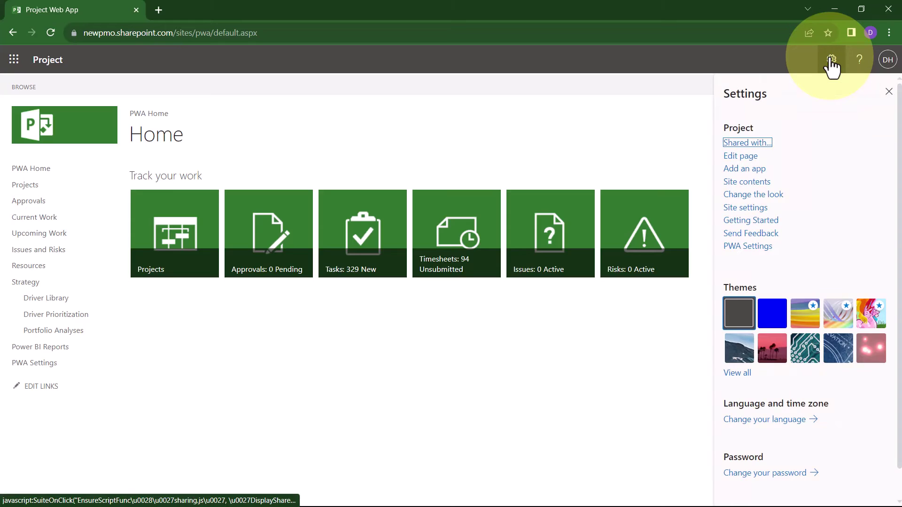
{"action": "left_click", "coordinate": [757, 250]}
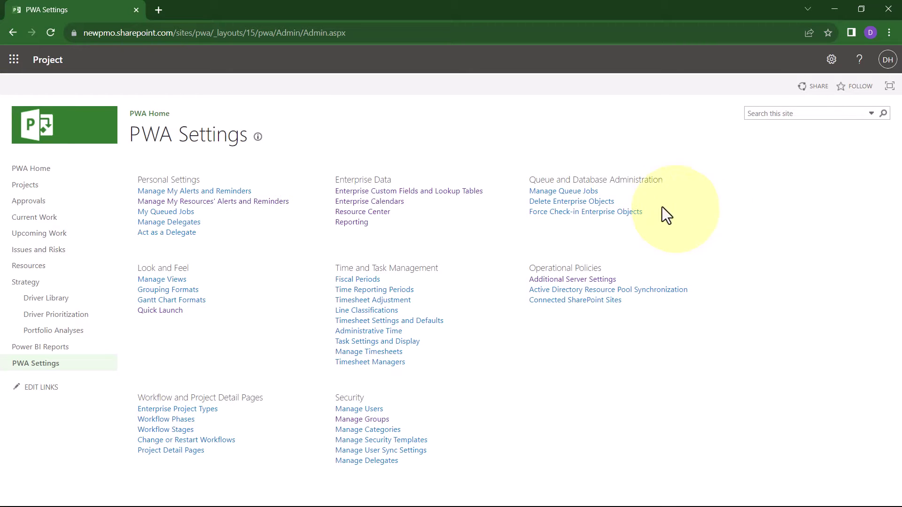
{"action": "left_click", "coordinate": [374, 202]}
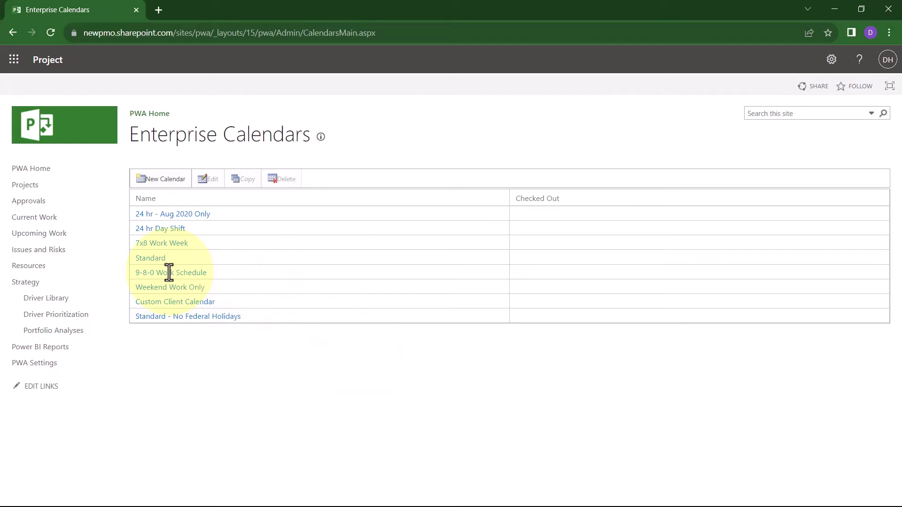
{"action": "left_click", "coordinate": [154, 259]}
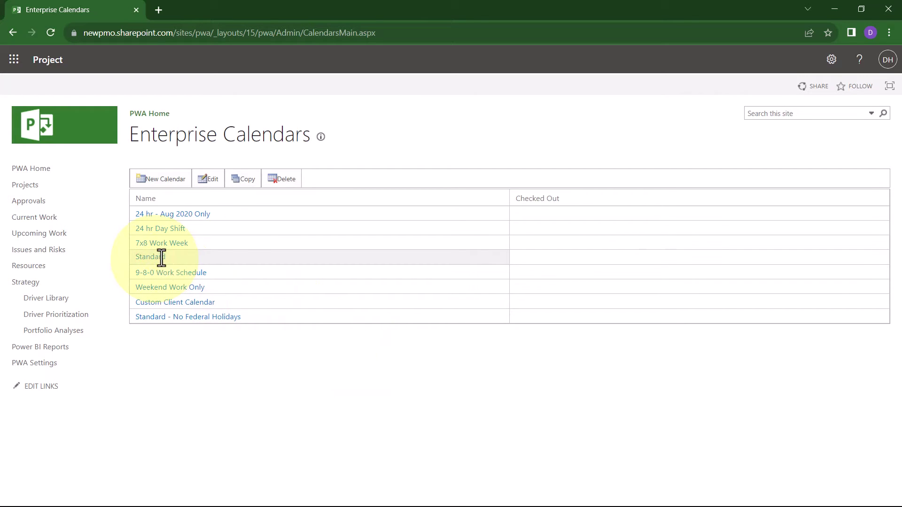
{"action": "left_click", "coordinate": [210, 181]}
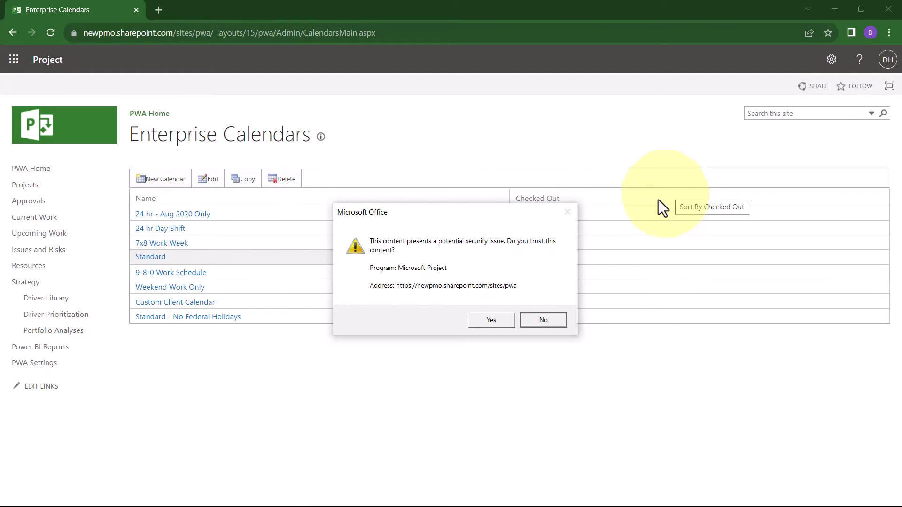
Trust the content, pick March 18, 2024, and start exception row 26 in the enterprise Standard calendar
{"action": "left_click", "coordinate": [497, 322]}
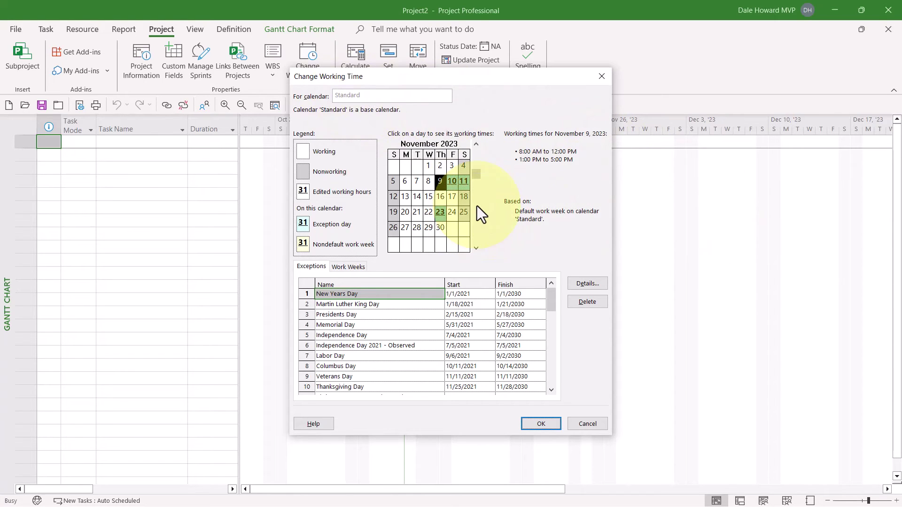
{"action": "scroll", "coordinate": [477, 207], "scroll_direction": "down", "scroll_amount": 3}
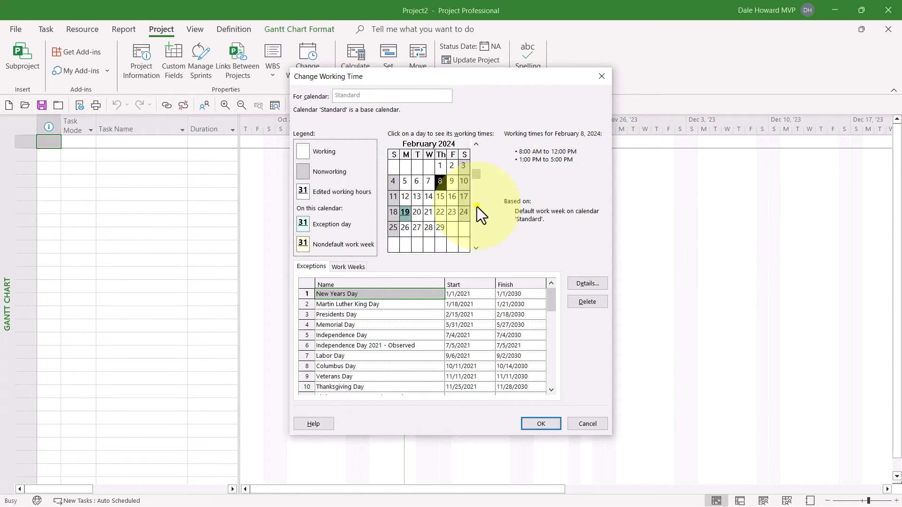
{"action": "scroll", "coordinate": [477, 207], "scroll_direction": "down", "scroll_amount": 1}
{"action": "left_click", "coordinate": [405, 214]}
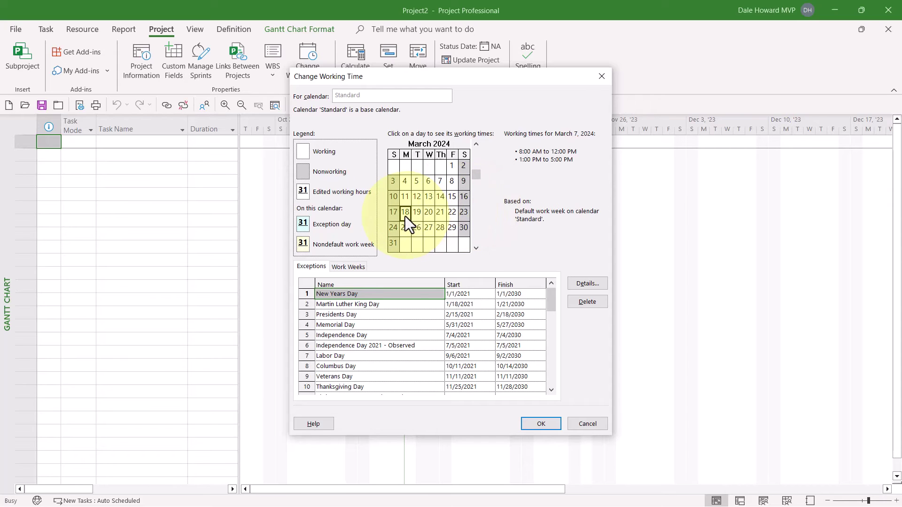
{"action": "left_click", "coordinate": [554, 362]}
{"action": "left_click", "coordinate": [553, 362]}
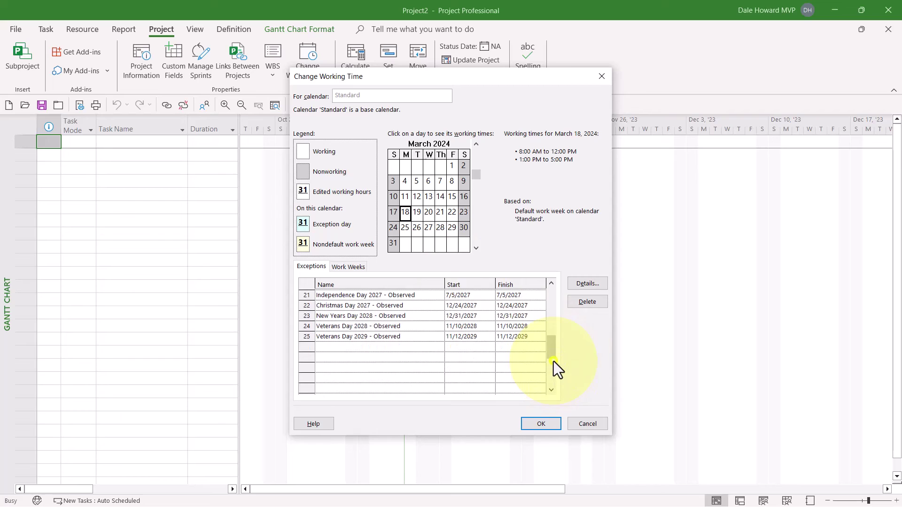
{"action": "left_click", "coordinate": [422, 346]}
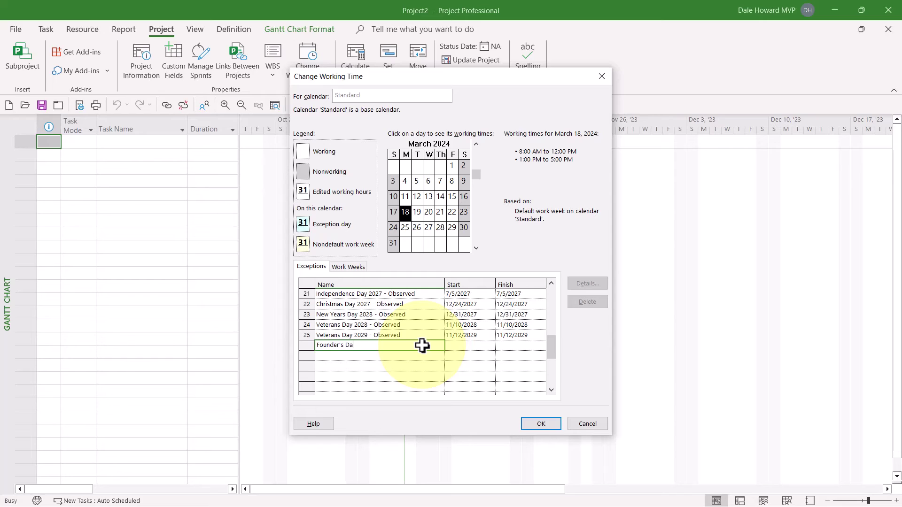
Make 'Founder's Day' a yearly exception ending after 5 occurrences (through 3/18/2028), and save
{"action": "type", "text": "Founder's Day"}
{"action": "key", "text": "Tab"}
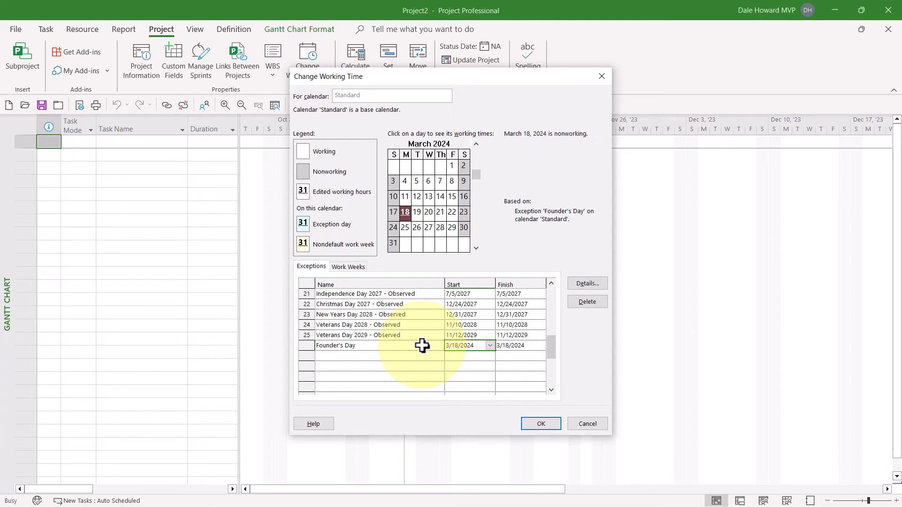
{"action": "left_click", "coordinate": [586, 282]}
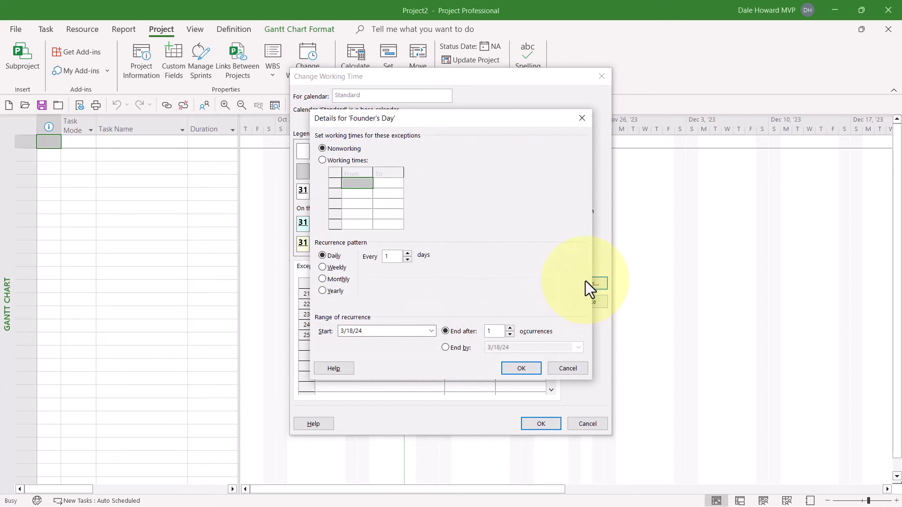
{"action": "left_click", "coordinate": [322, 291]}
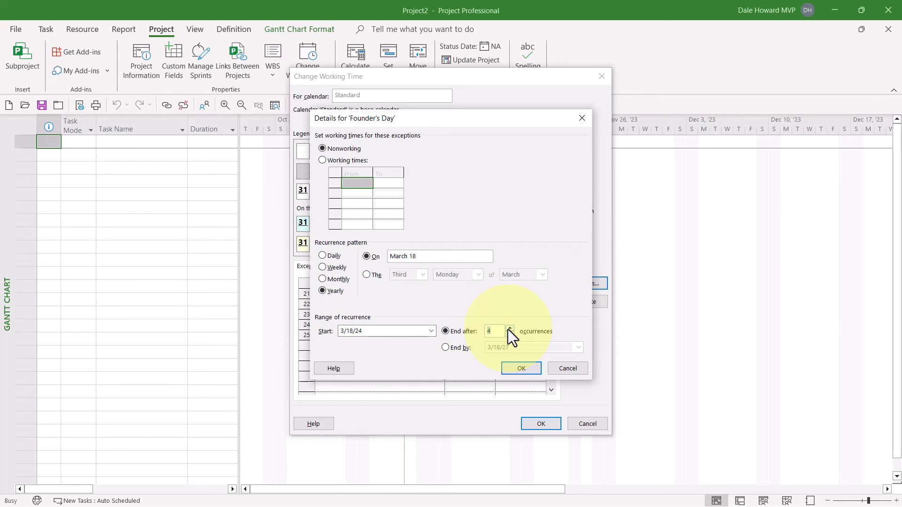
{"action": "left_click", "coordinate": [509, 329]}
{"action": "left_click", "coordinate": [518, 368]}
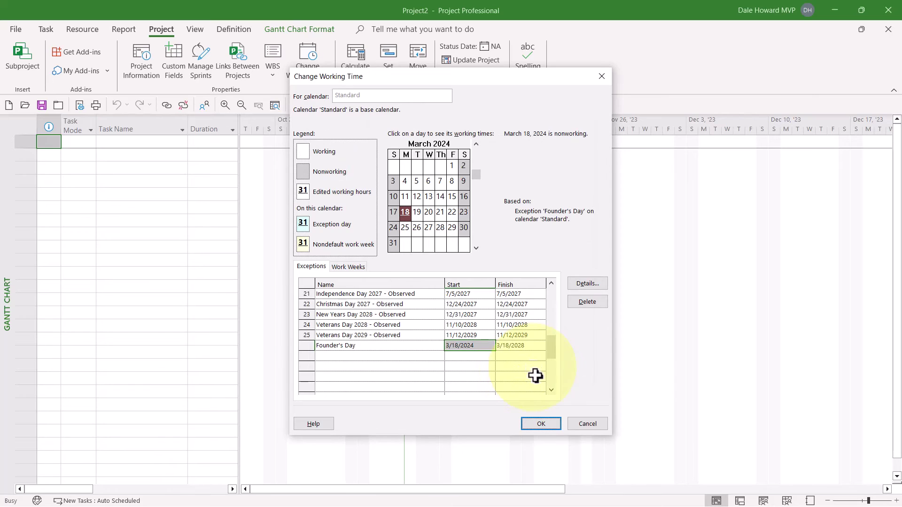
{"action": "left_click", "coordinate": [542, 423]}
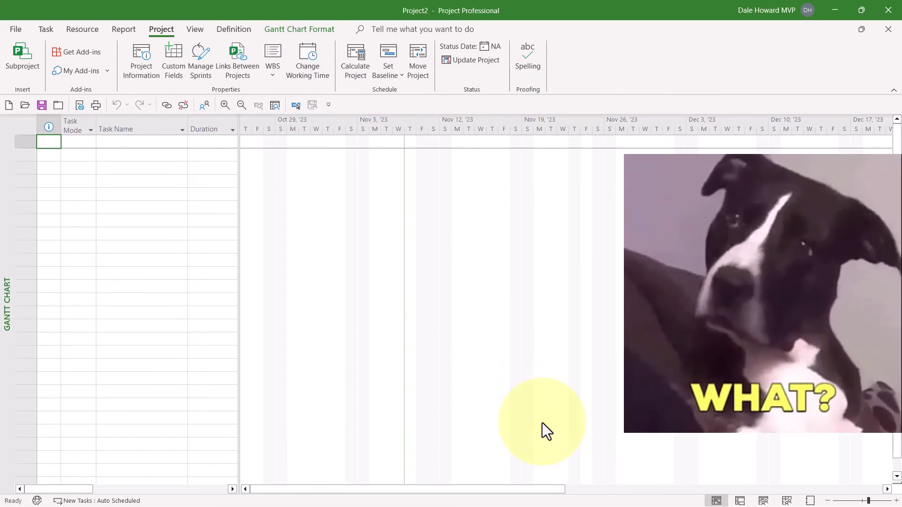